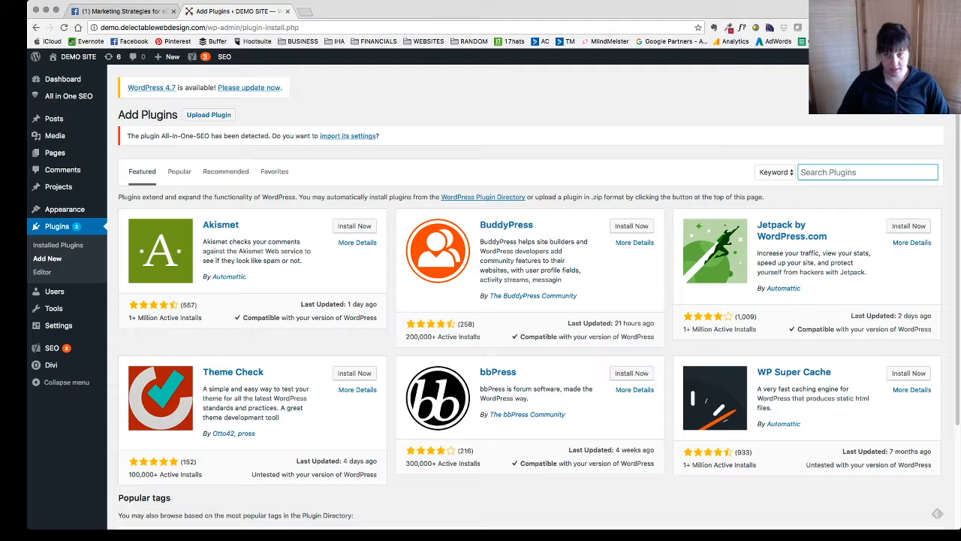
- Search the plugin directory for TRACKING CODE and install and activate the Tracking Code Manager plugin
type("t")
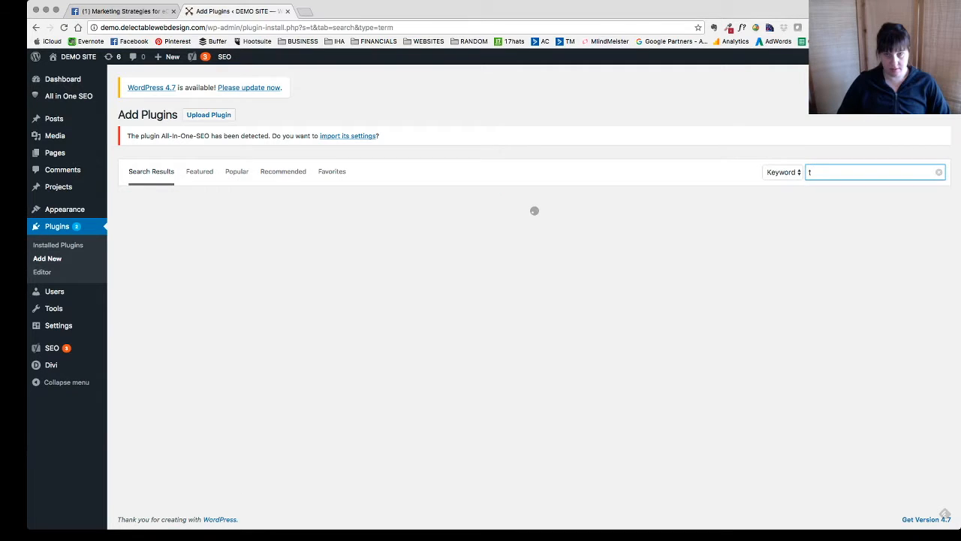
key("Down")
key("Down")
key("Return")
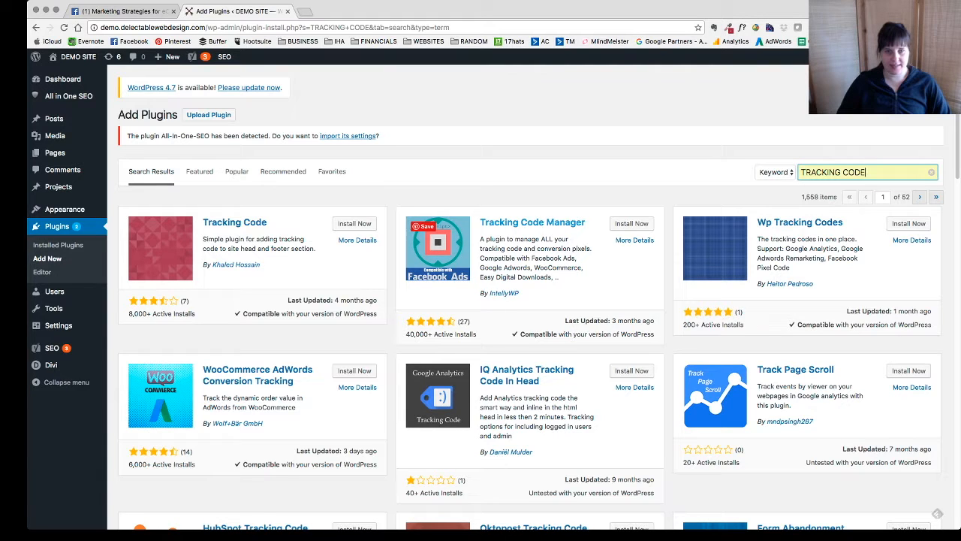
left_click(632, 223)
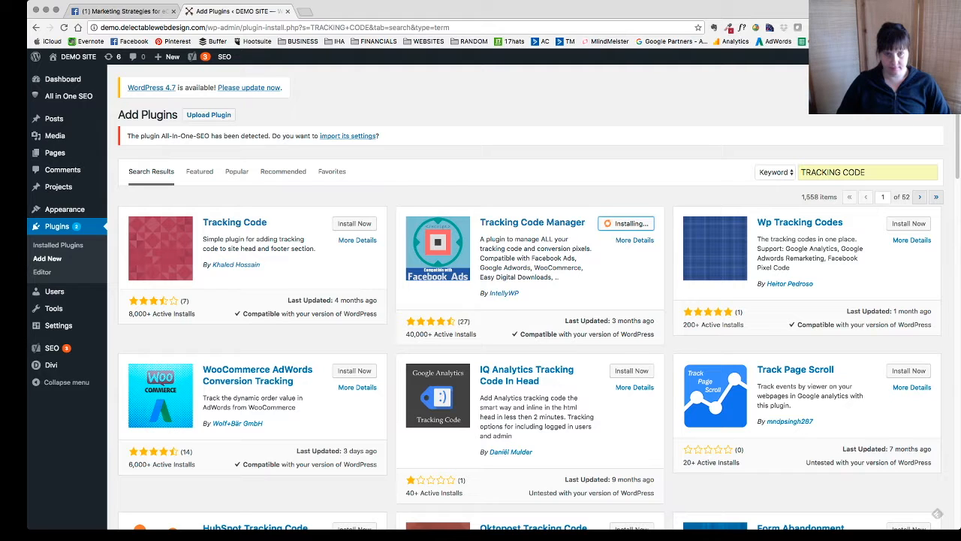
left_click(636, 223)
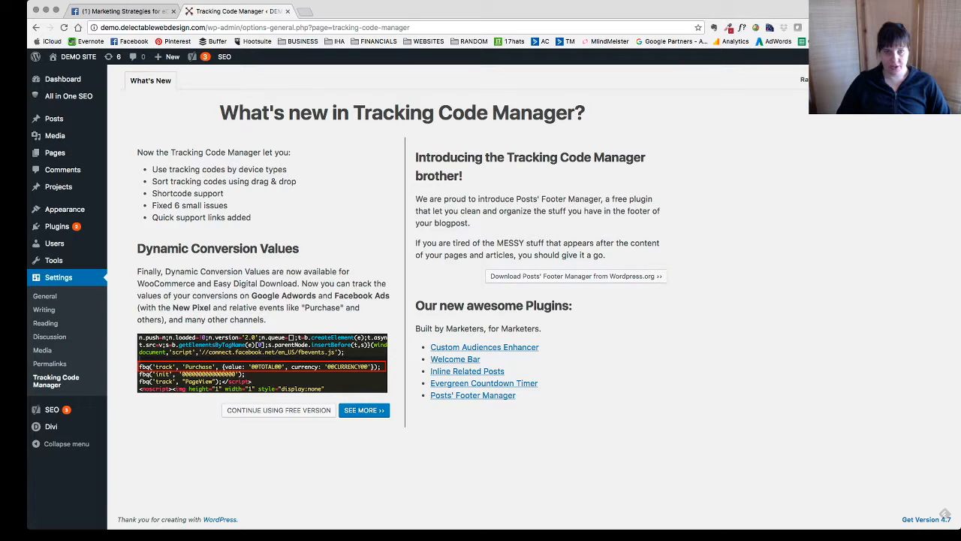
- Continue with the free version of Tracking Code Manager and create a new tracking code named FACEBOOK
left_click(278, 410)
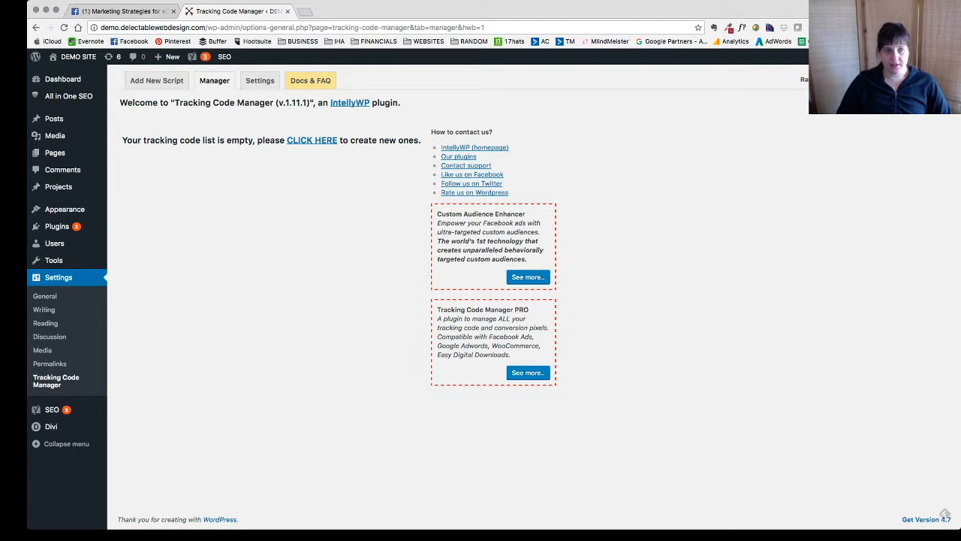
left_click(311, 140)
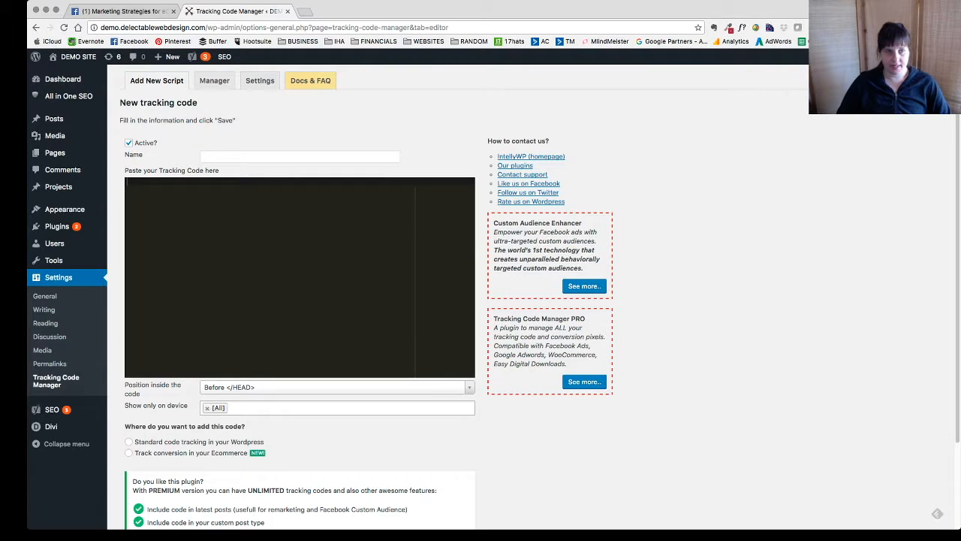
left_click(300, 157)
type("FACEBOOK")
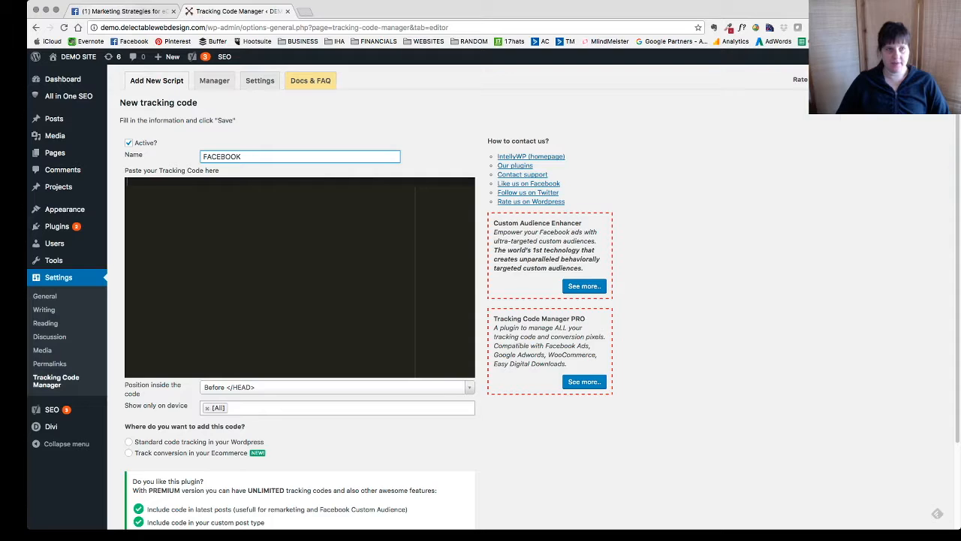
- Switch to Facebook, go to Ads Manager and open the Pixels page under its assets
left_click(124, 11)
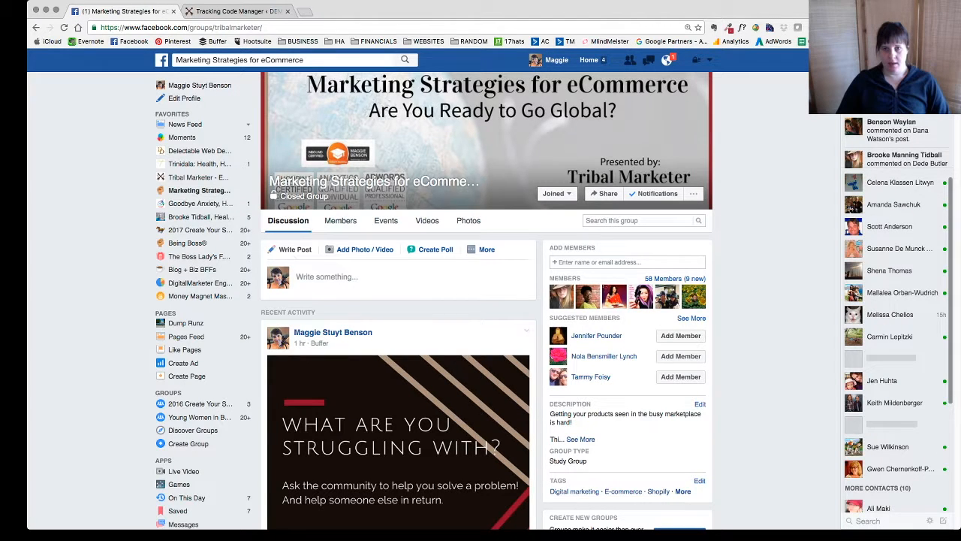
left_click(709, 60)
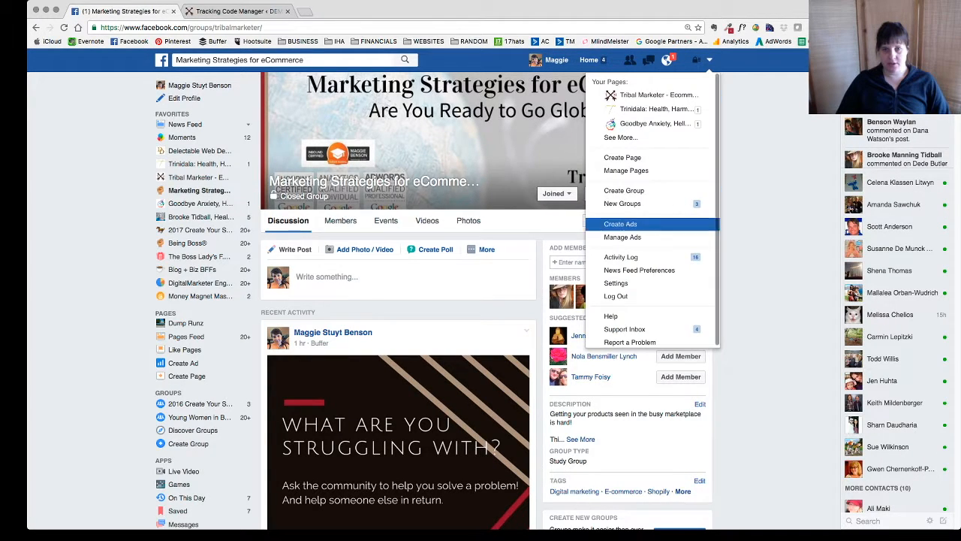
left_click(618, 235)
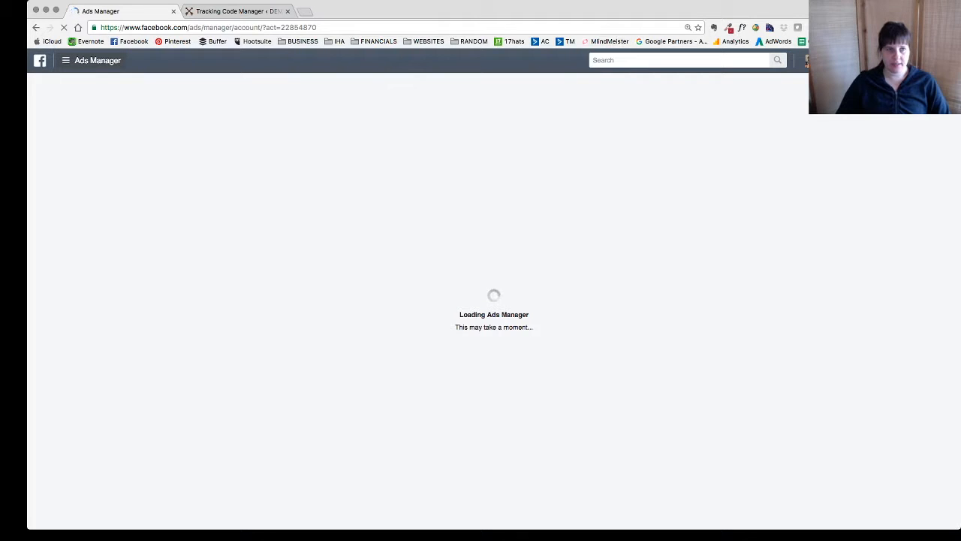
left_click(66, 60)
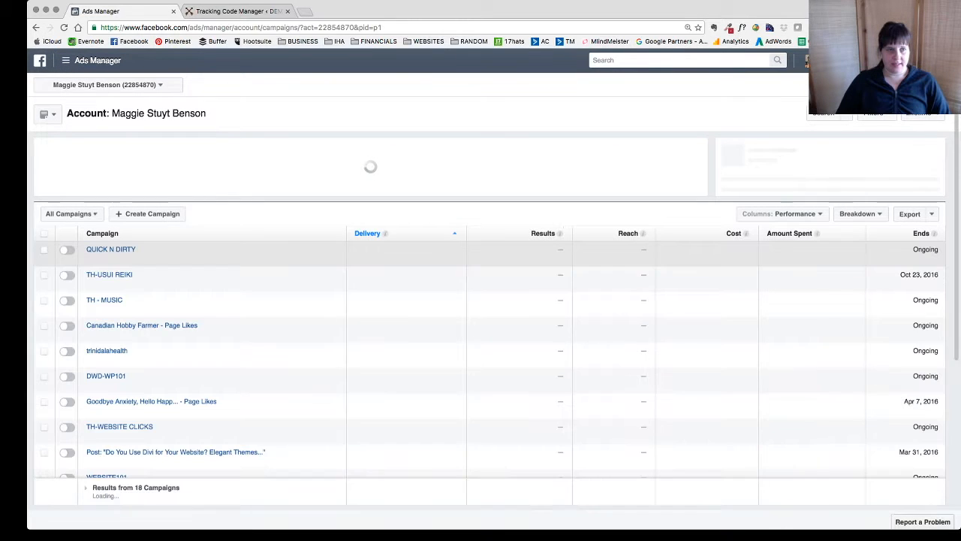
left_click(90, 60)
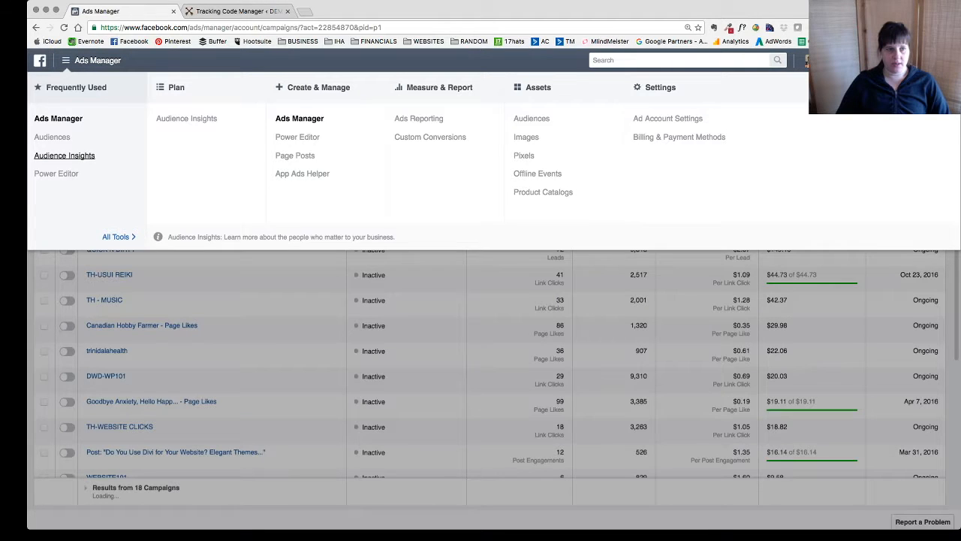
left_click(523, 155)
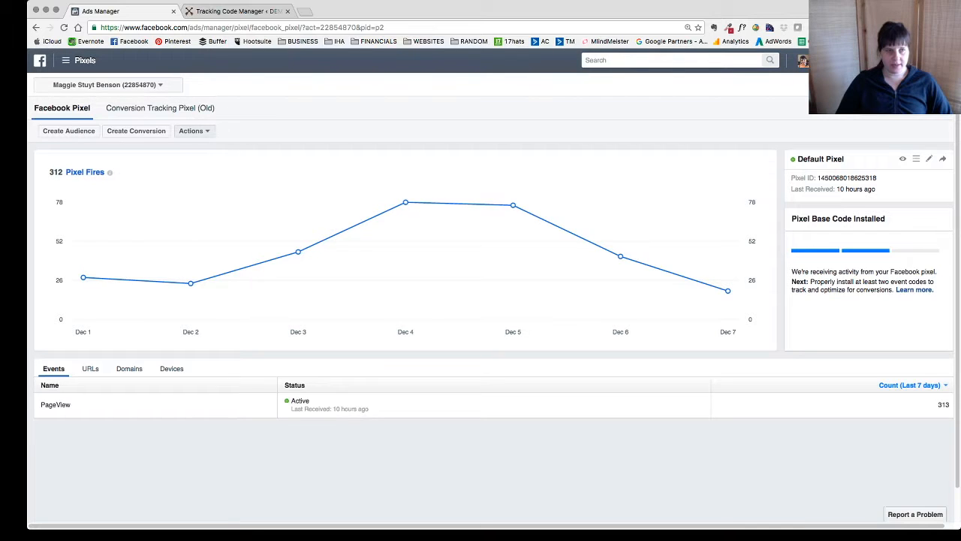
- View the base code of the default Facebook pixel and copy it to the clipboard
left_click(194, 131)
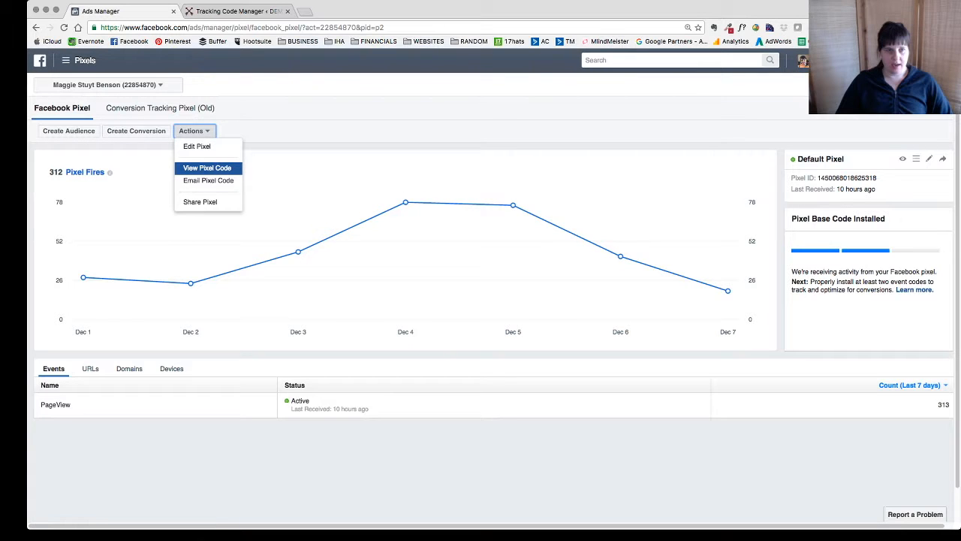
left_click(207, 168)
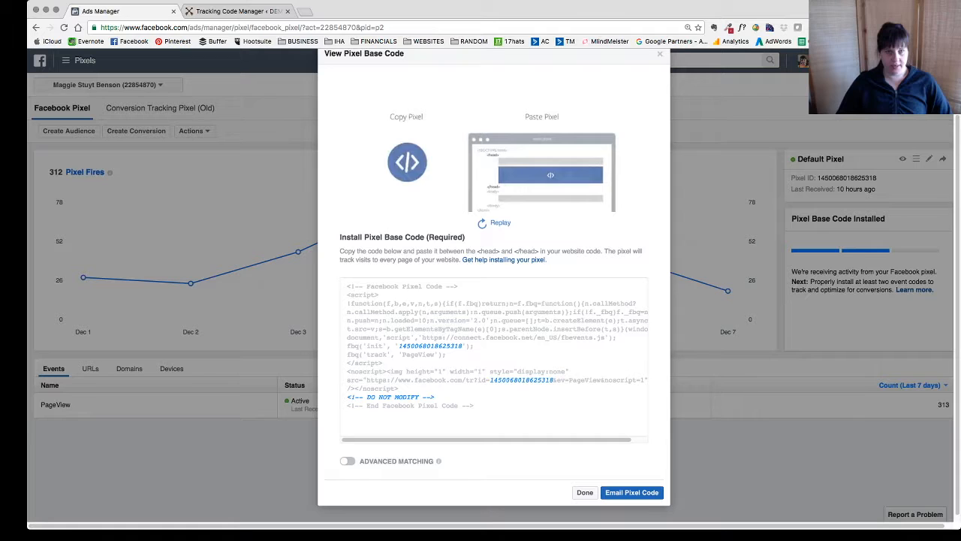
mouse_move(493, 357)
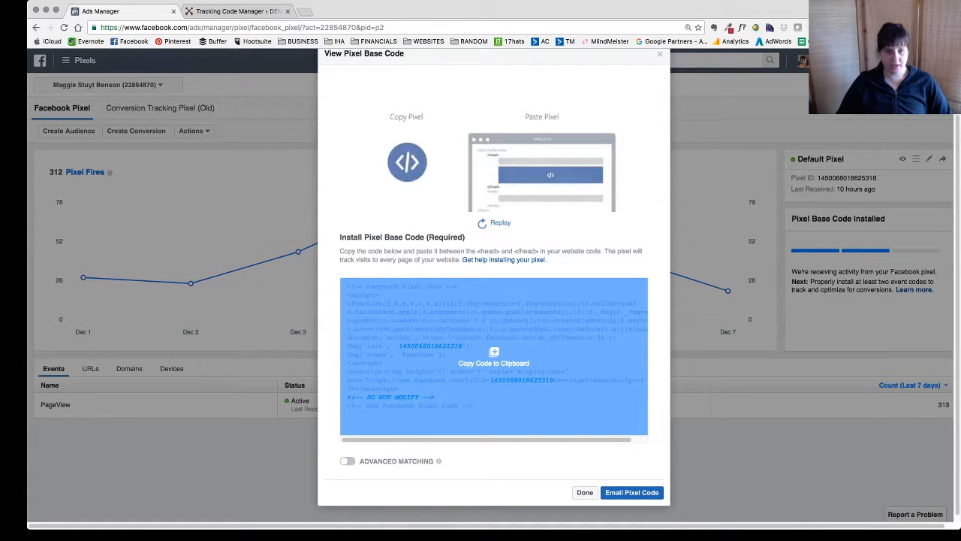
left_click(493, 359)
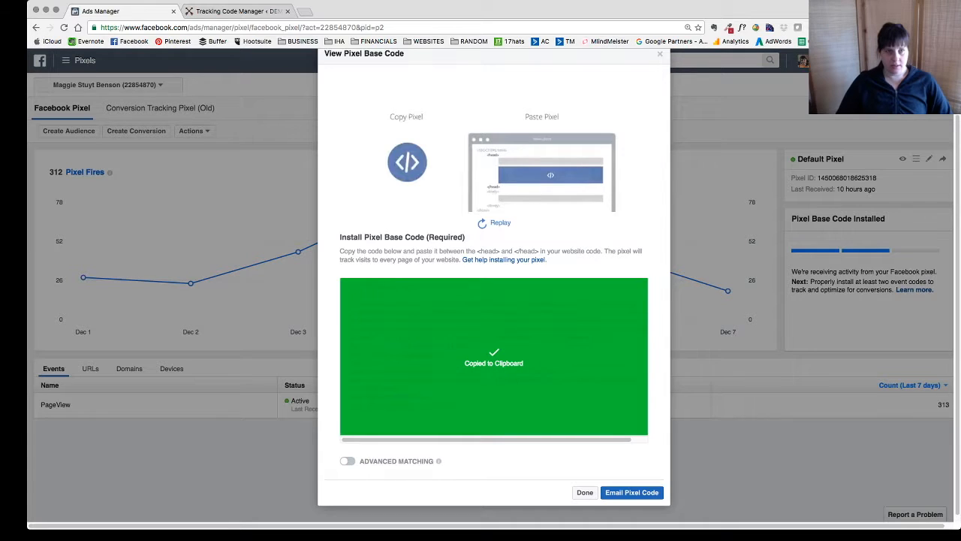
- Switch back to WordPress and paste the Facebook pixel code into the FACEBOOK tracking code script
left_click(238, 11)
left_click(128, 182)
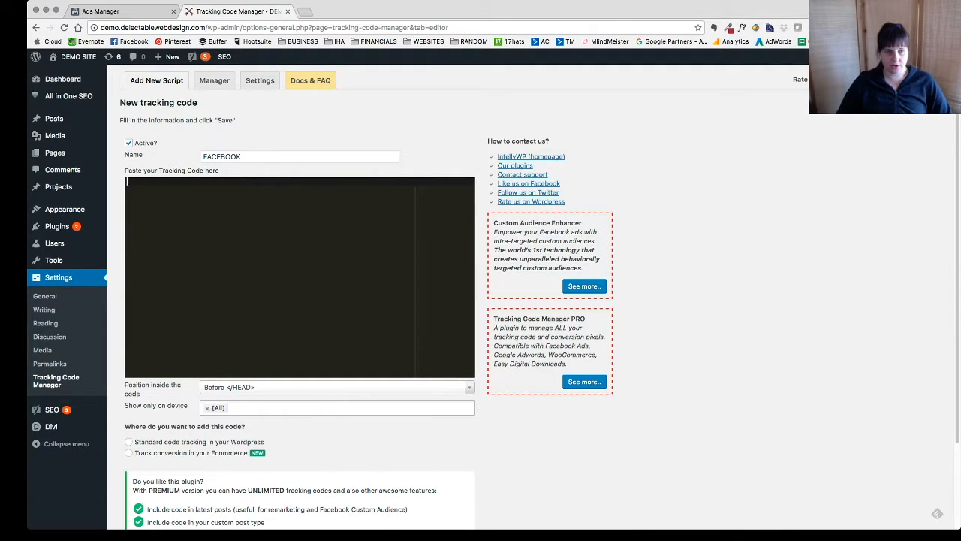
key("super+v")
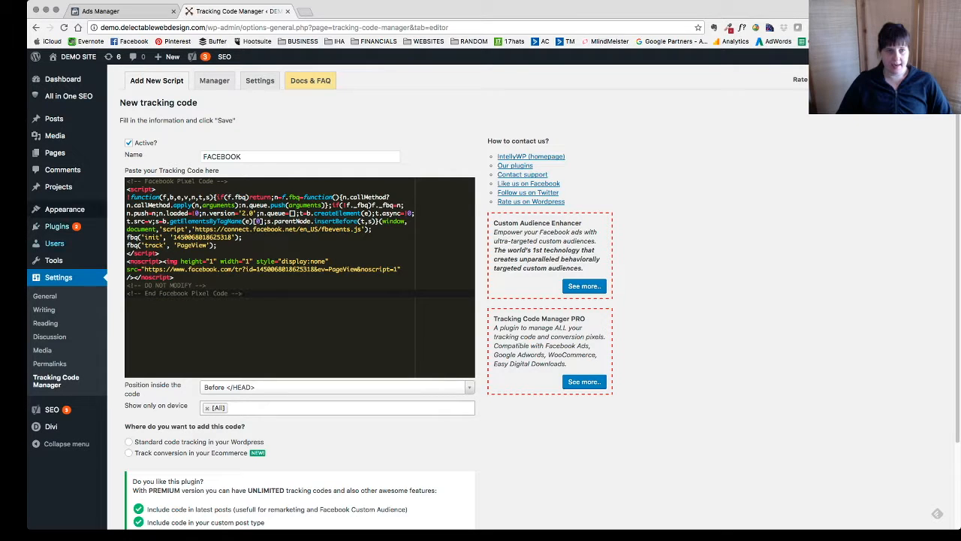
- Set the FACEBOOK code to standard WordPress tracking in the whole website and save it
scroll(540, 297, "down", 3)
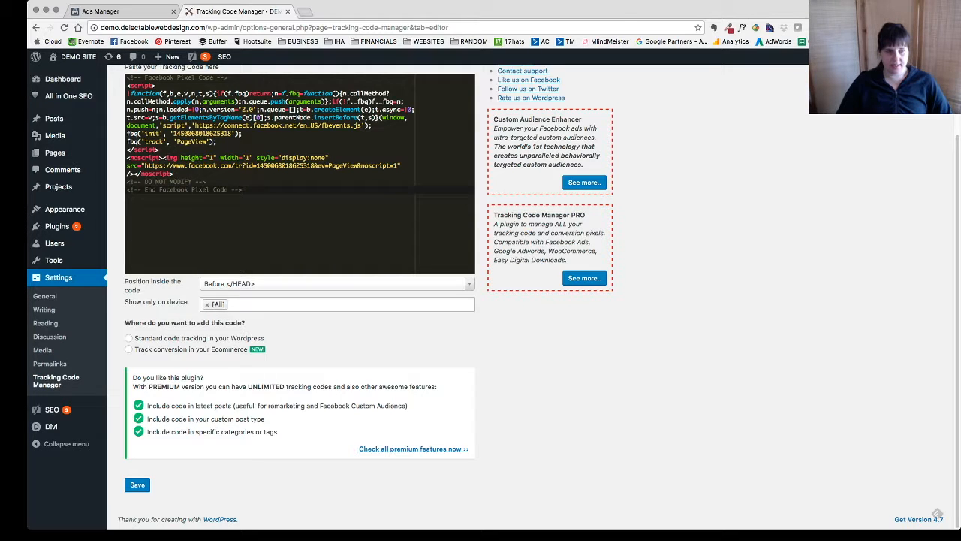
left_click(128, 338)
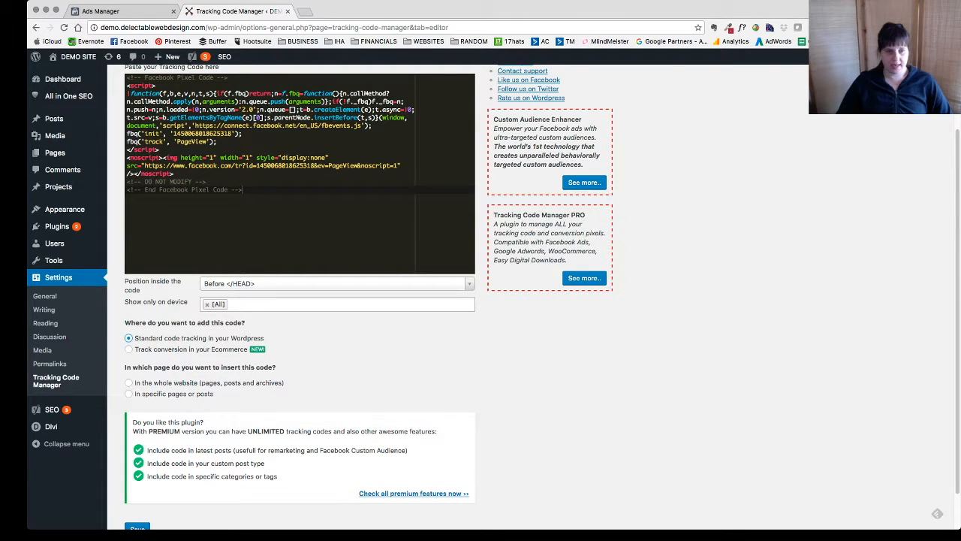
scroll(540, 296, "down", 1)
left_click(129, 305)
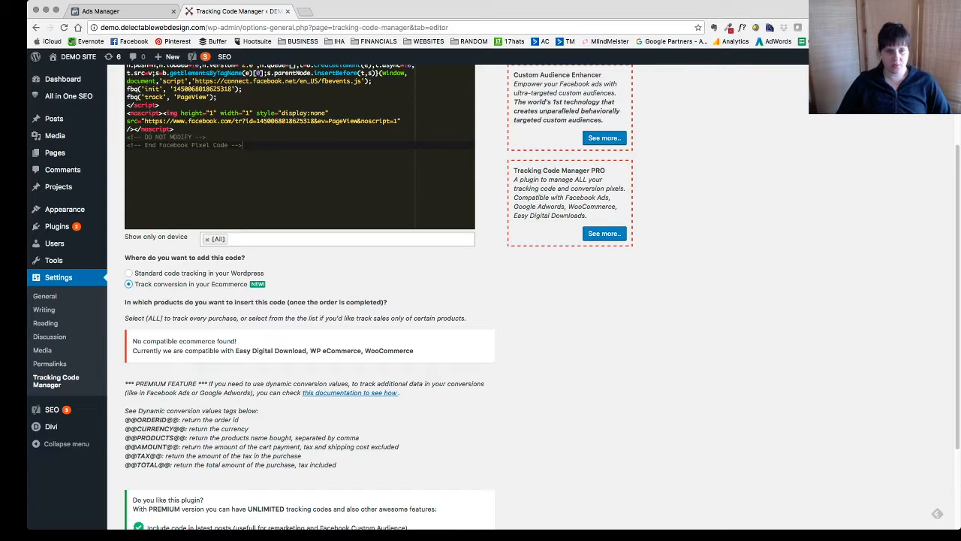
left_click(129, 274)
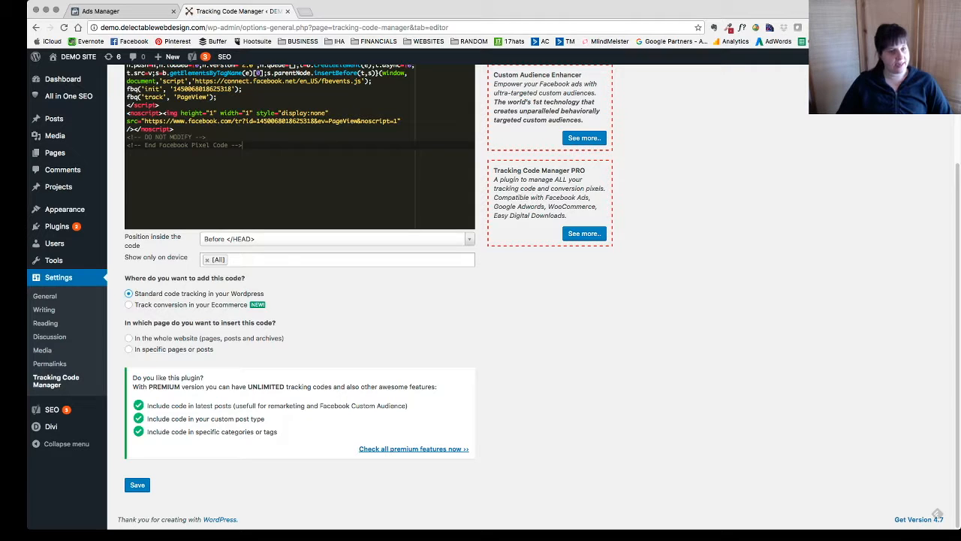
left_click(129, 338)
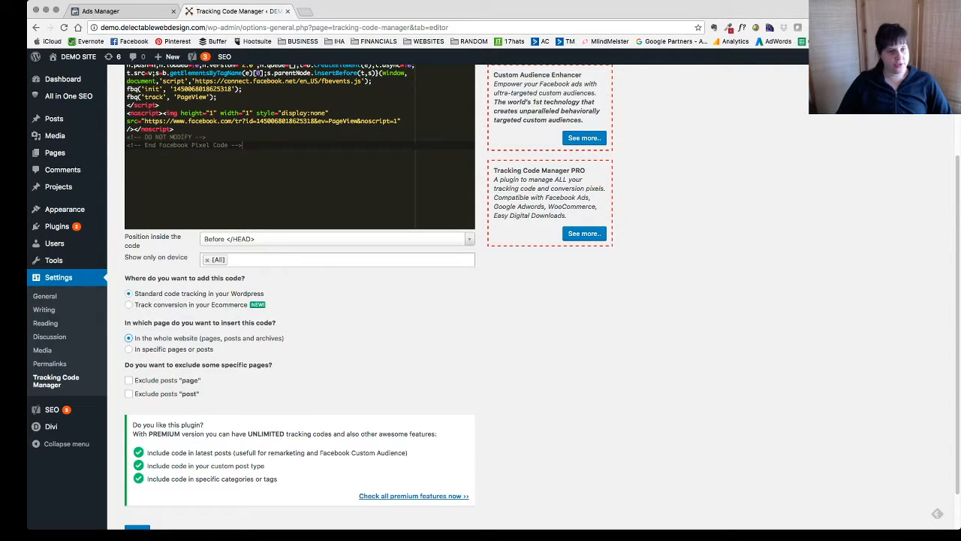
scroll(480, 300, "down", 2)
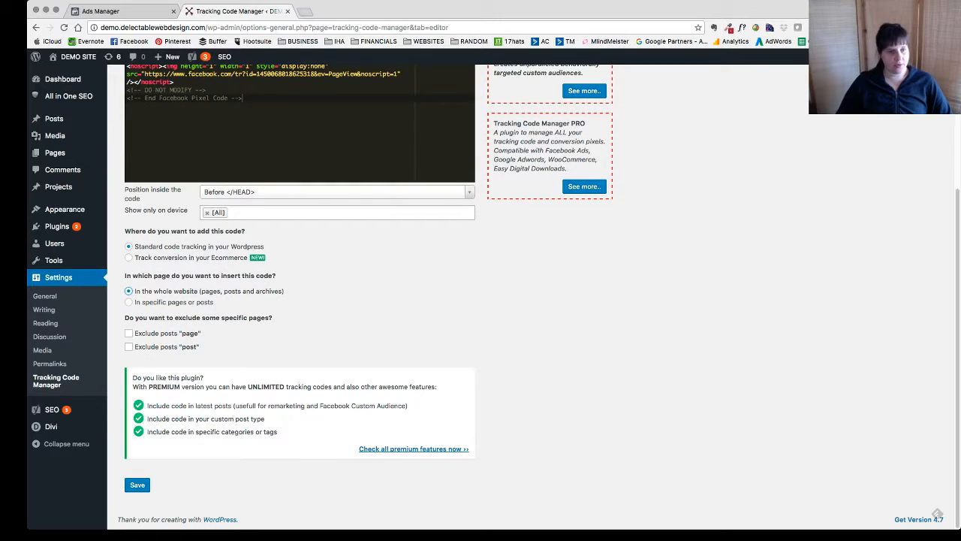
left_click(137, 484)
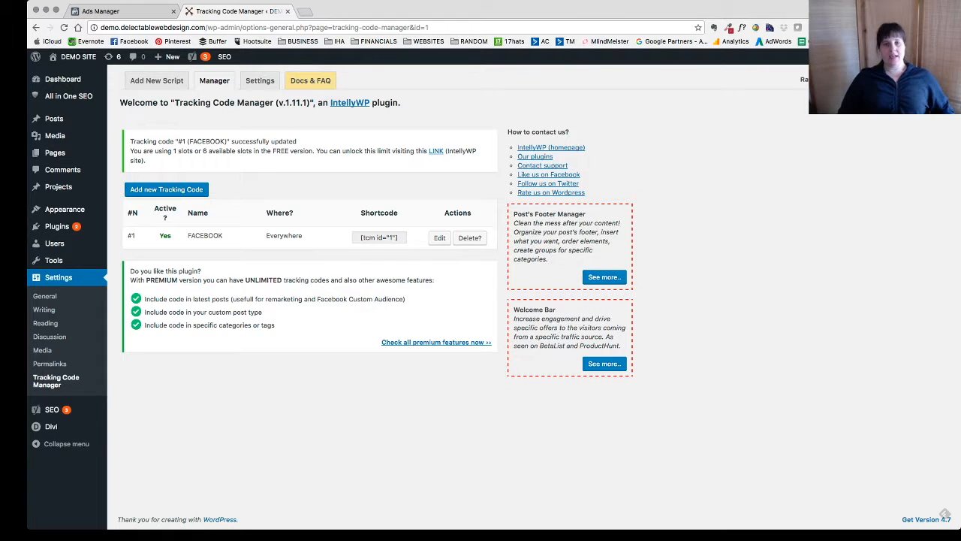
- Return to Facebook Ads Manager, close the pixel base code and show pixel activity for the last 14 days
left_click(101, 11)
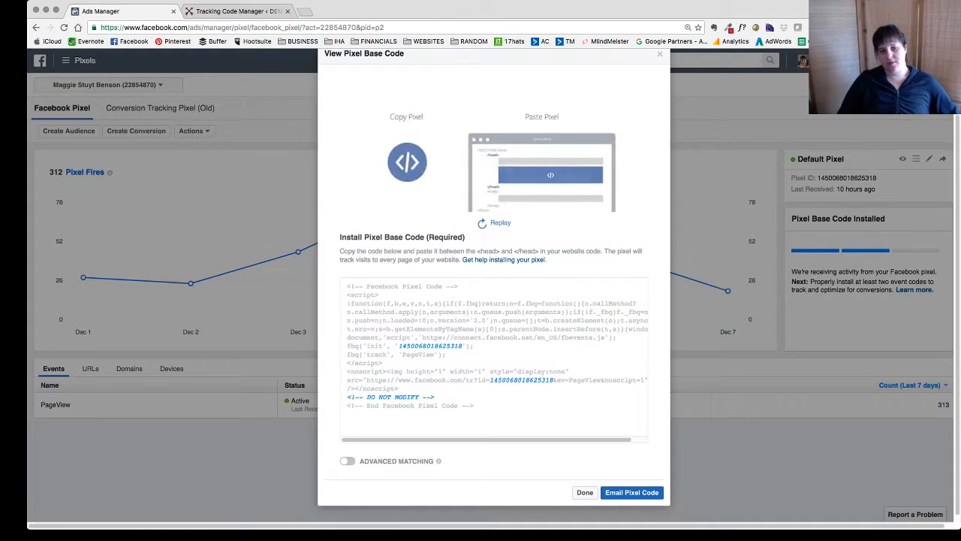
left_click(584, 492)
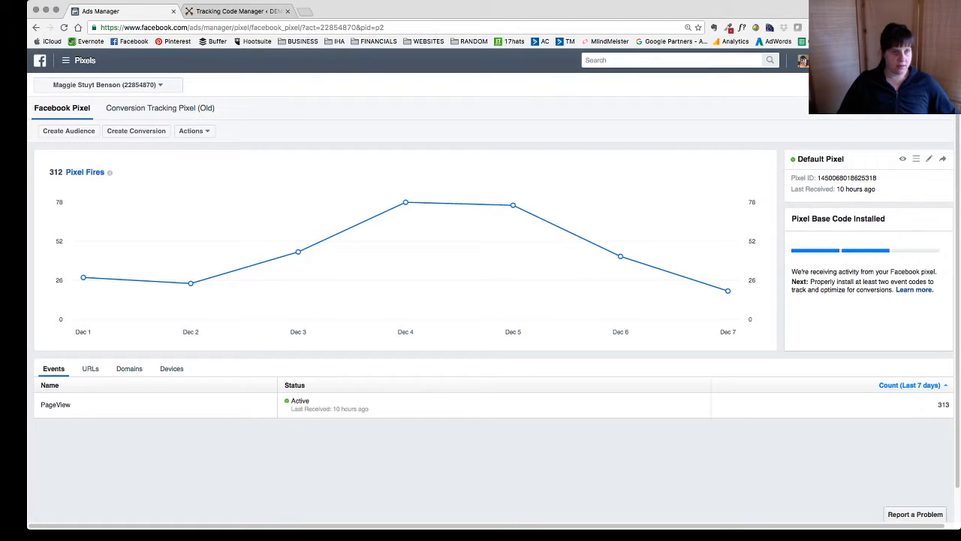
left_click(903, 108)
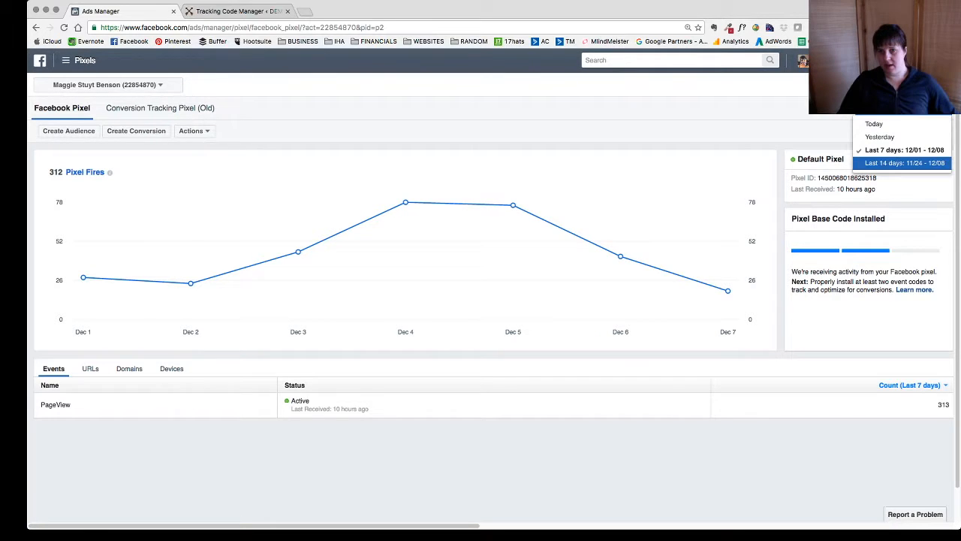
left_click(904, 163)
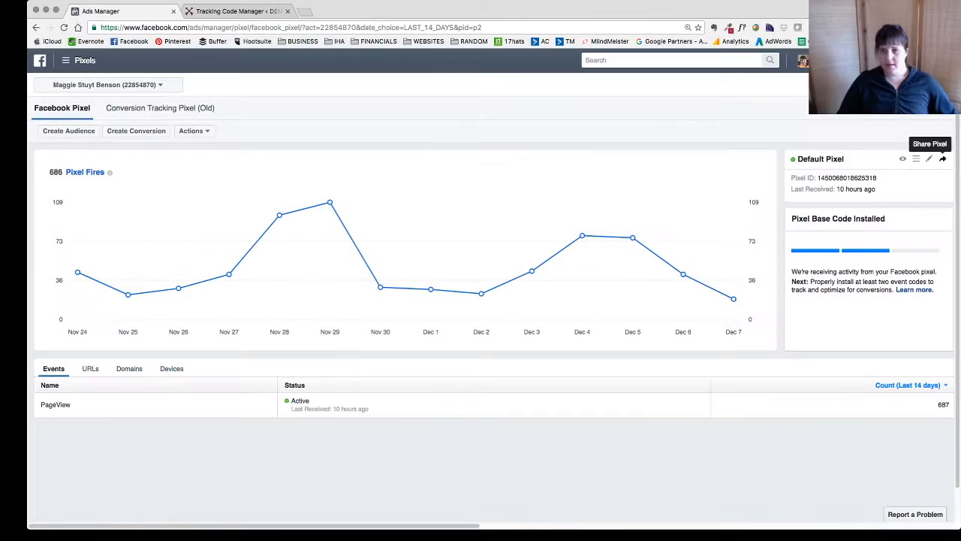
left_click(903, 107)
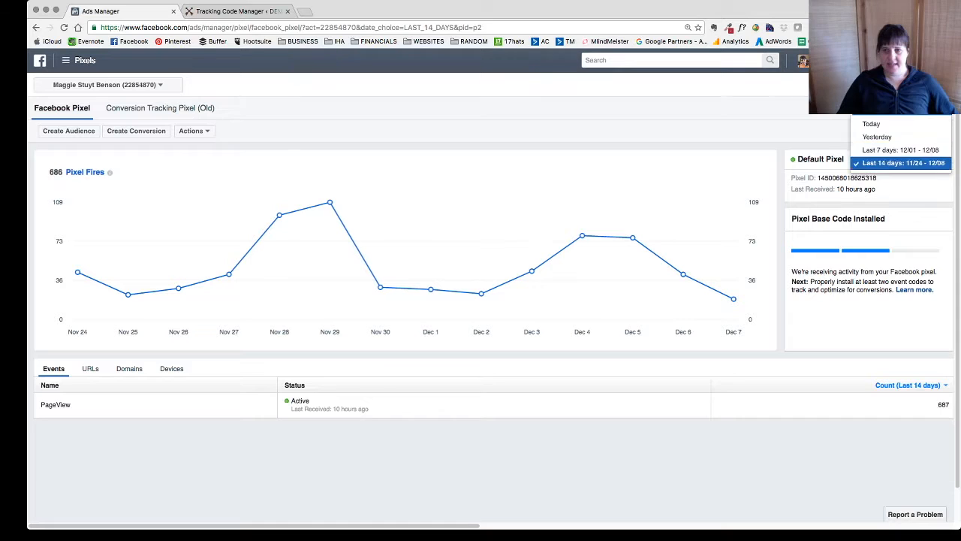
key("Escape")
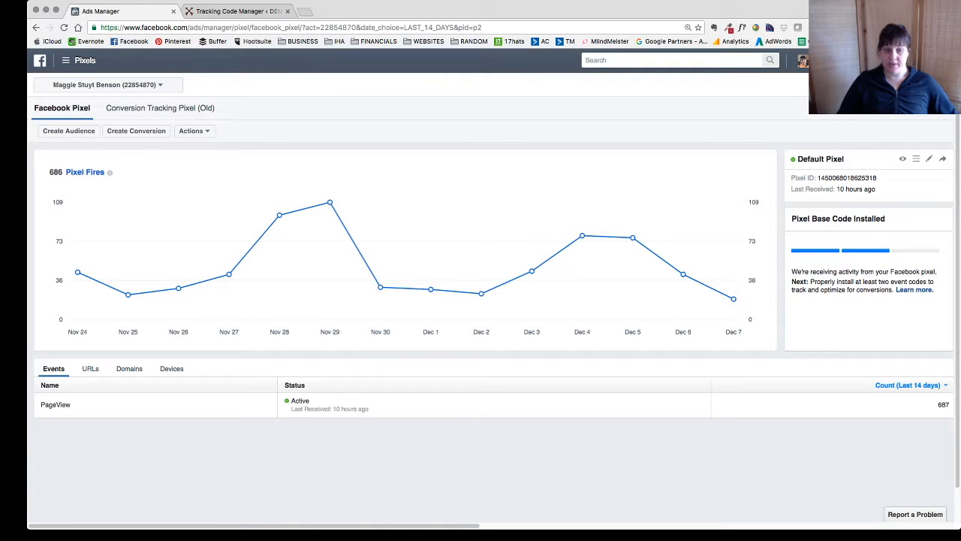
- Check the actions available for the Facebook pixel and return to the Tracking Code Manager list in WordPress
left_click(195, 131)
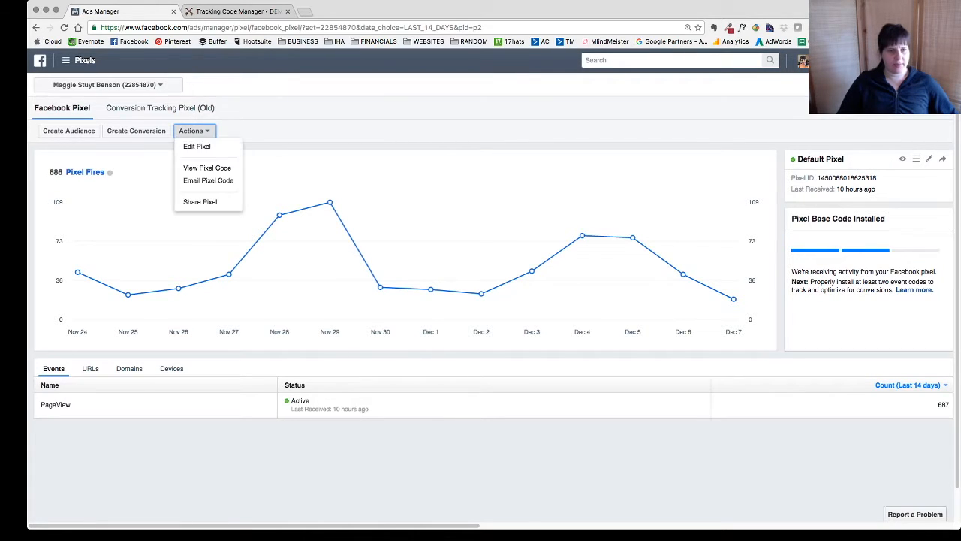
left_click(431, 241)
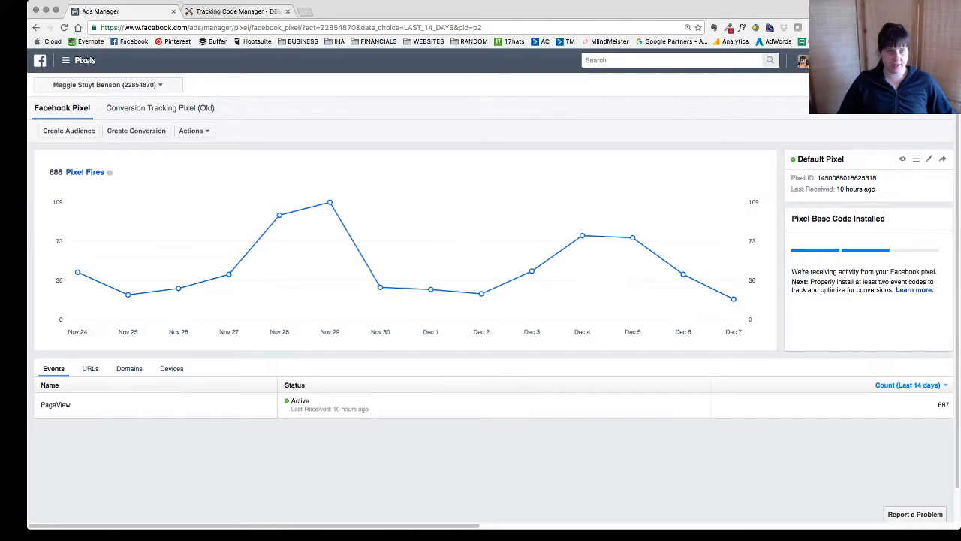
left_click(239, 11)
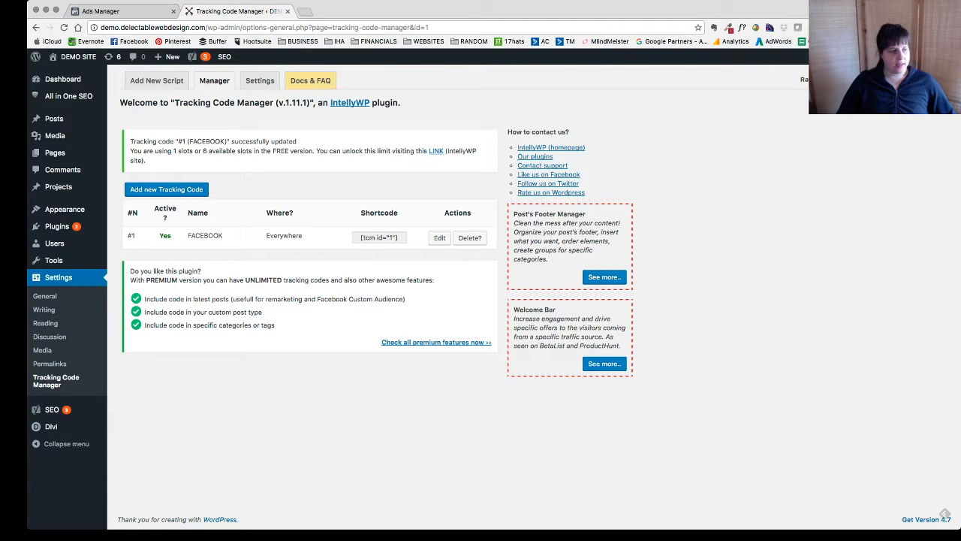